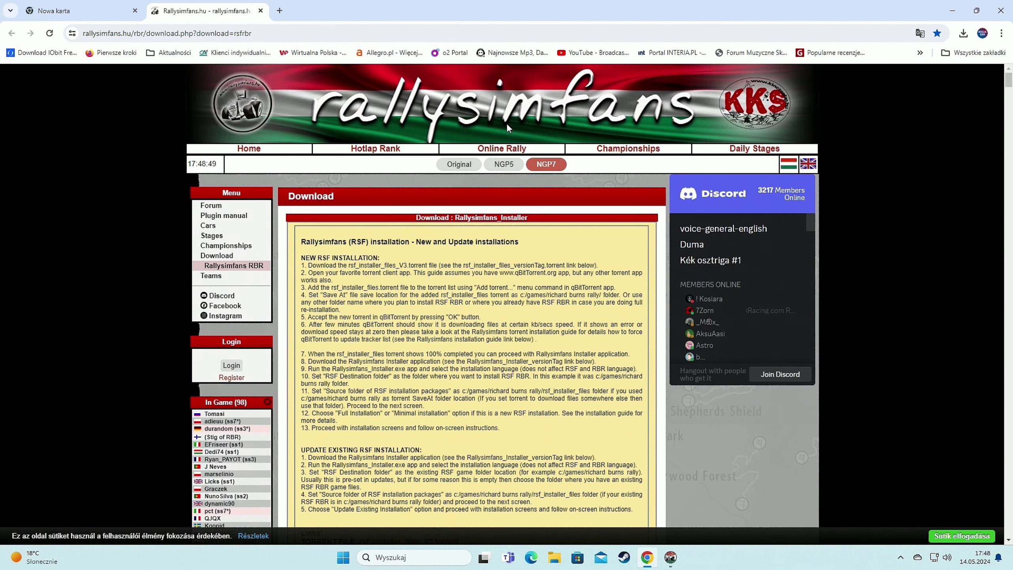
Read through the Rallysimfans RBR download page, covering the installation instructions, download links and v1.49.0 release notes.
scroll(437, 309, "down", 7)
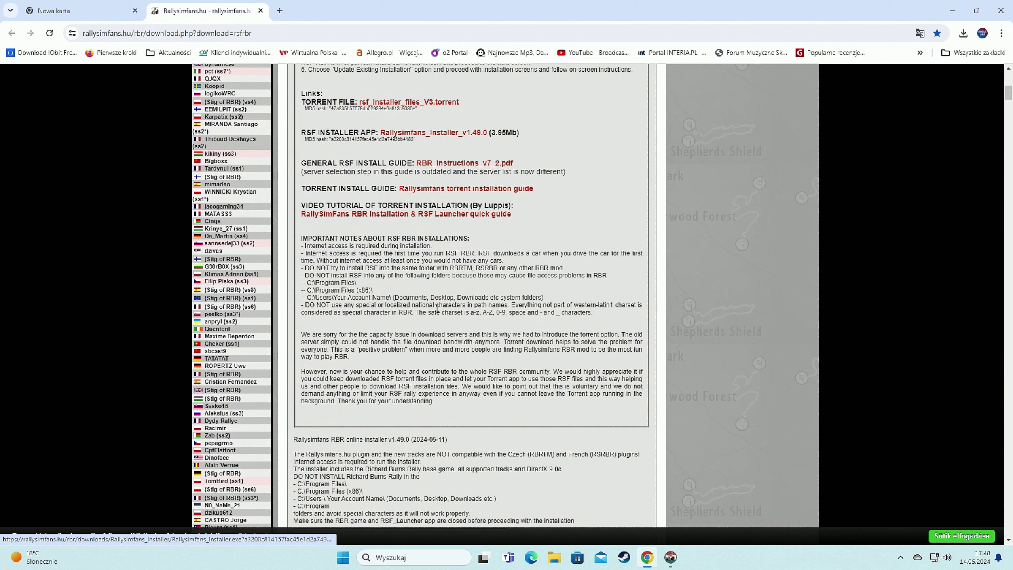
scroll(437, 309, "down", 4)
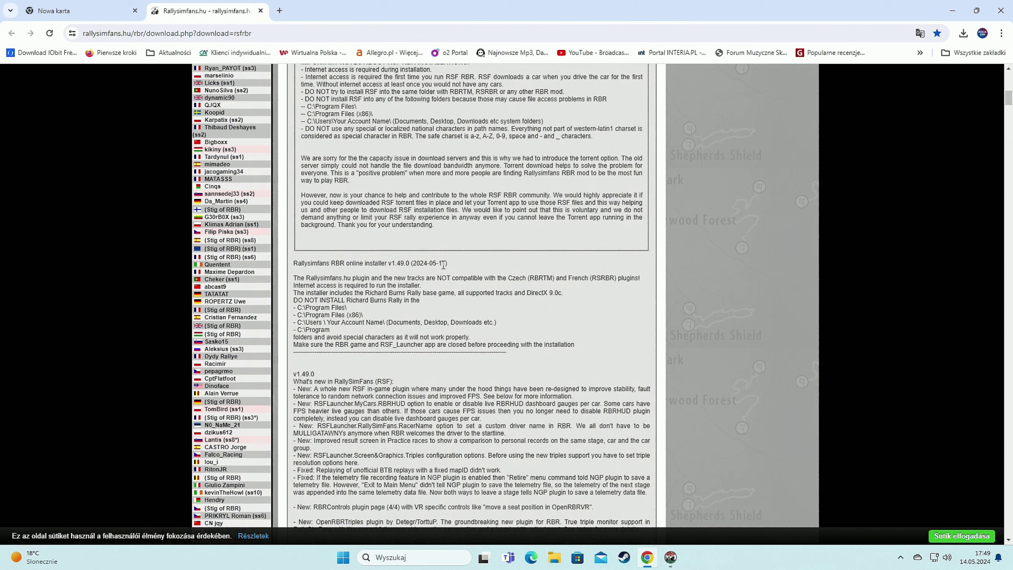
left_click_drag(409, 263, 465, 271)
scroll(452, 336, "down", 4)
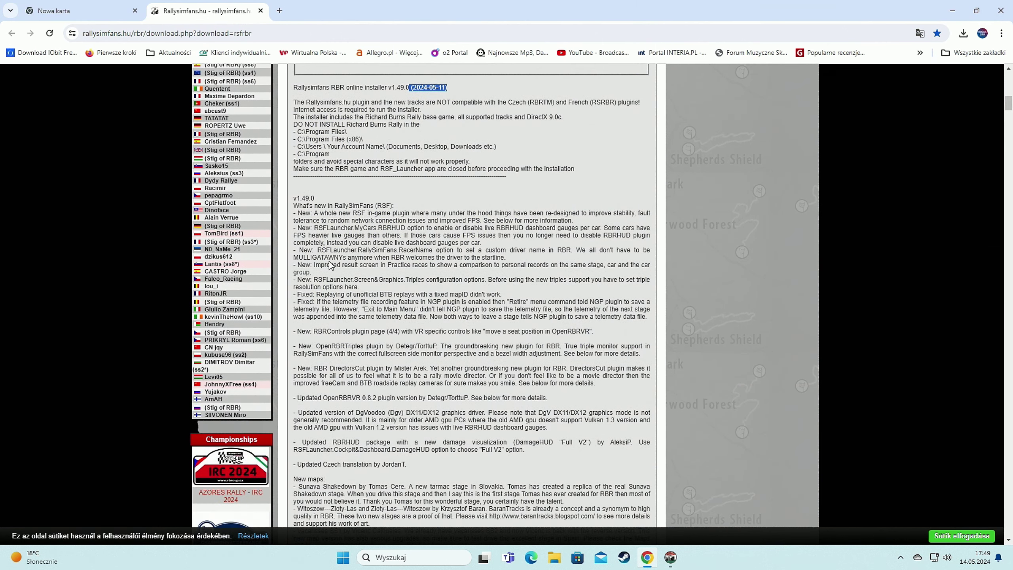
scroll(411, 289, "down", 4)
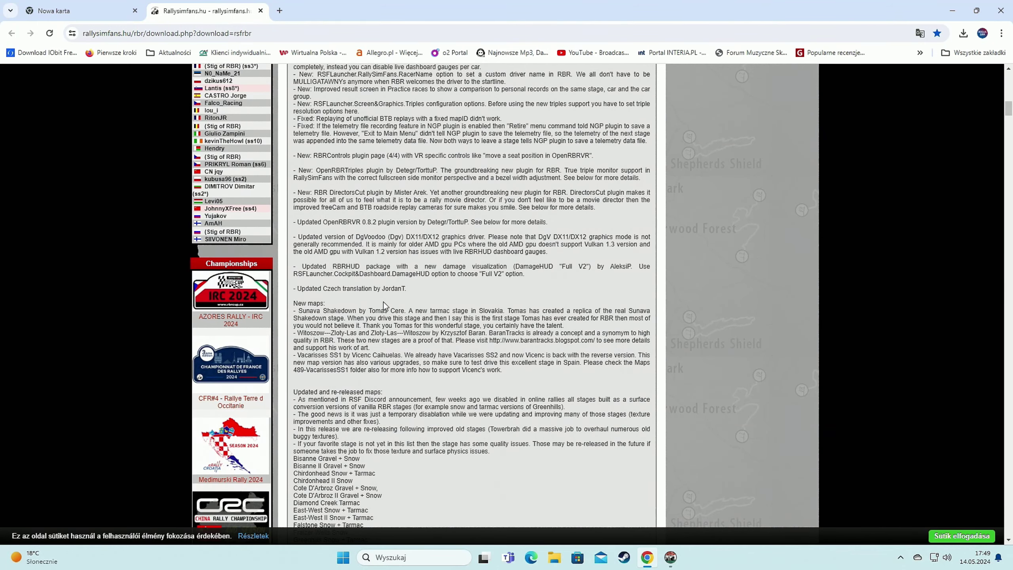
scroll(384, 305, "down", 4)
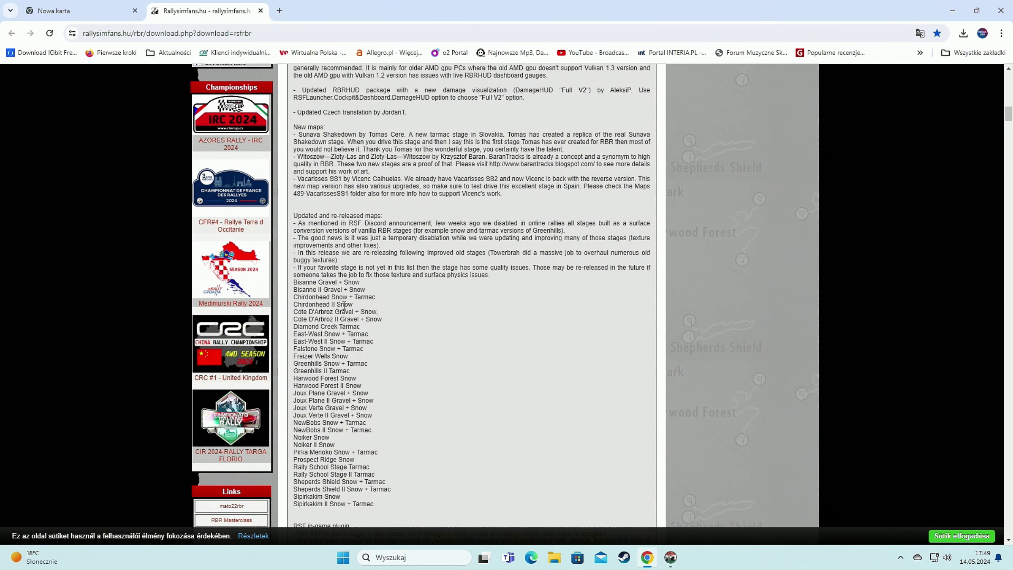
scroll(429, 249, "down", 8)
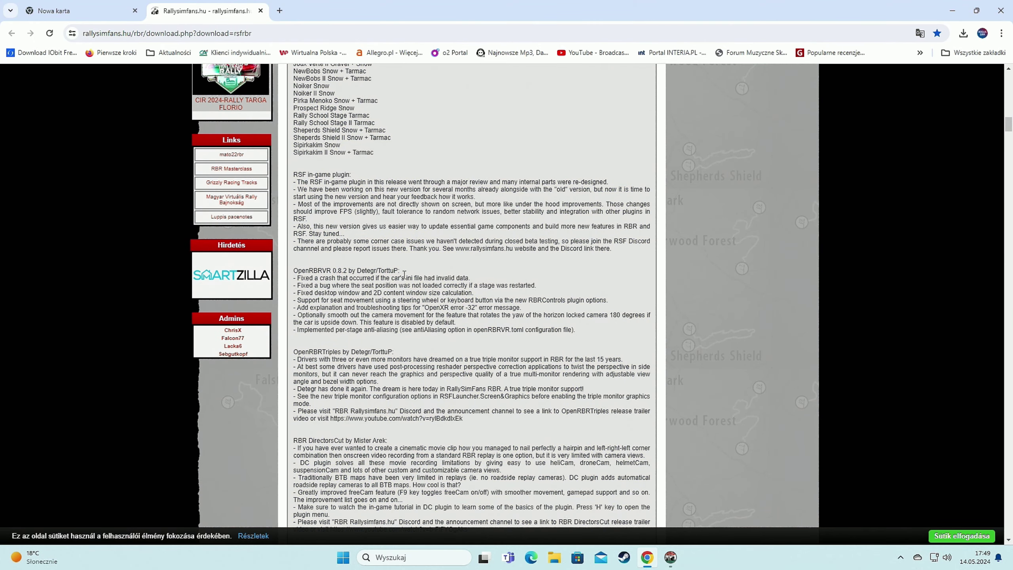
scroll(407, 276, "down", 1)
scroll(407, 275, "down", 5)
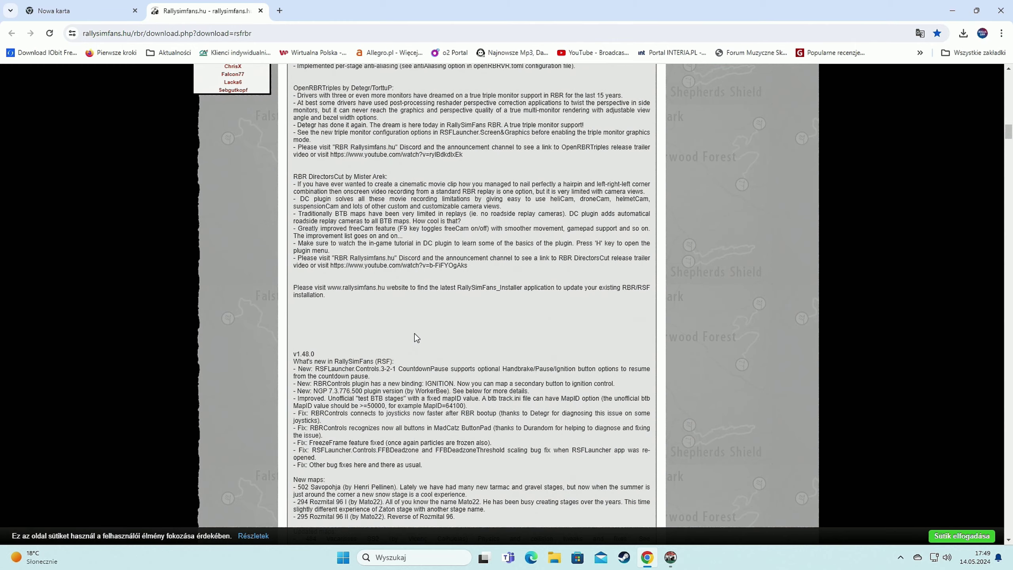
scroll(414, 333, "down", 4)
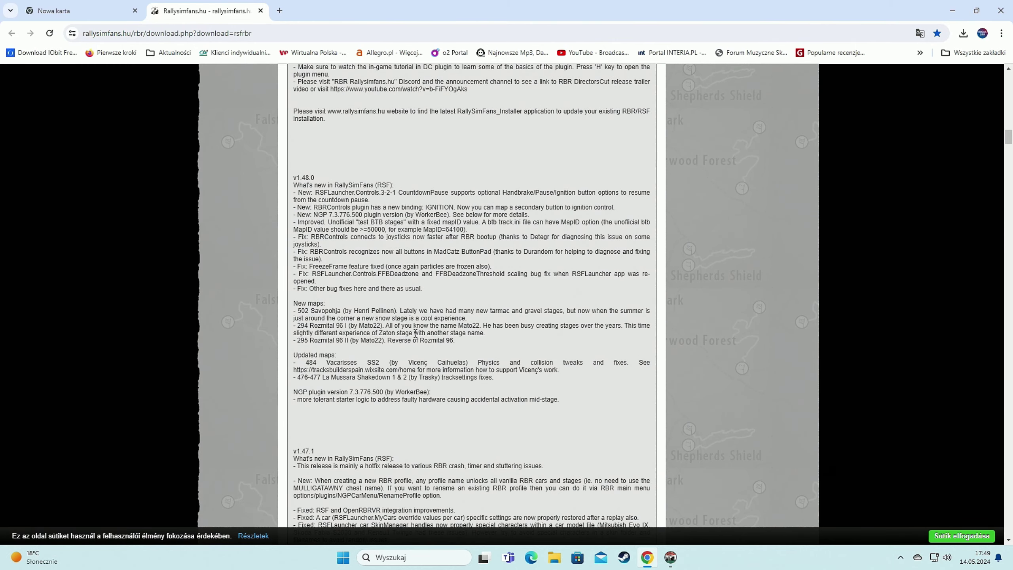
scroll(415, 333, "up", 20)
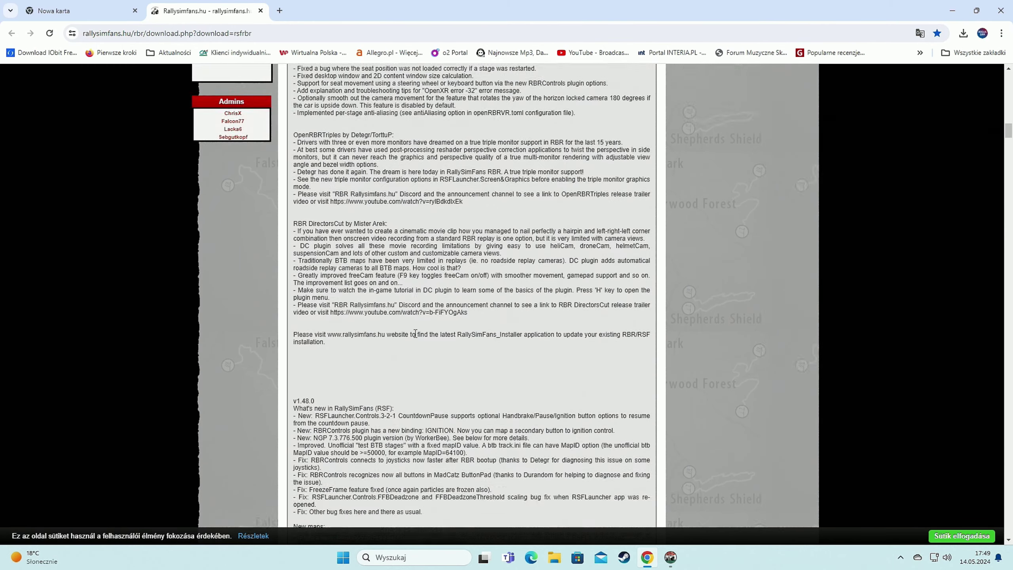
scroll(415, 333, "up", 8)
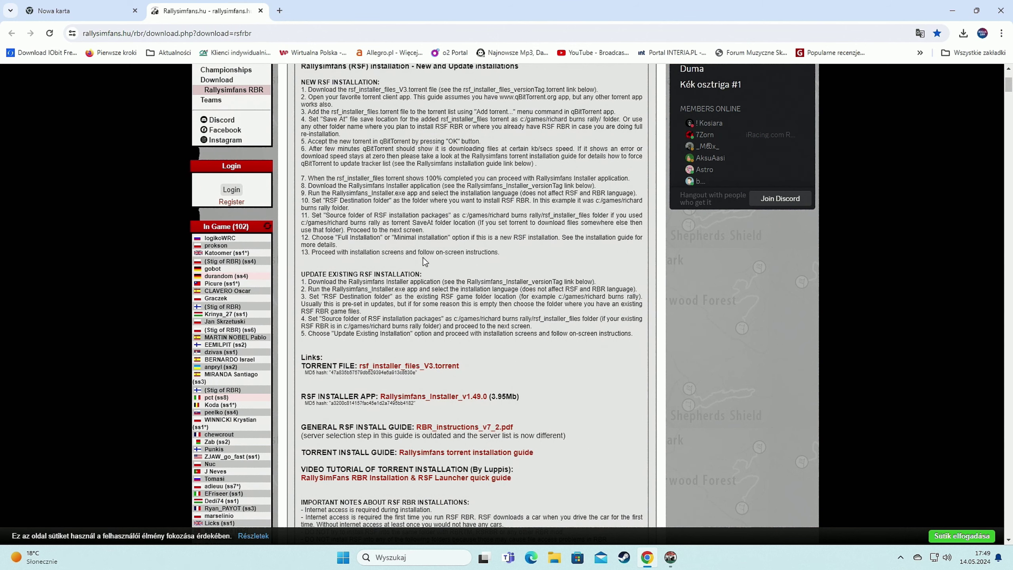
Switch to the Rallysimfans Installer and finish the setup with the option to run RallySimFans Launcher disabled.
left_click(671, 556)
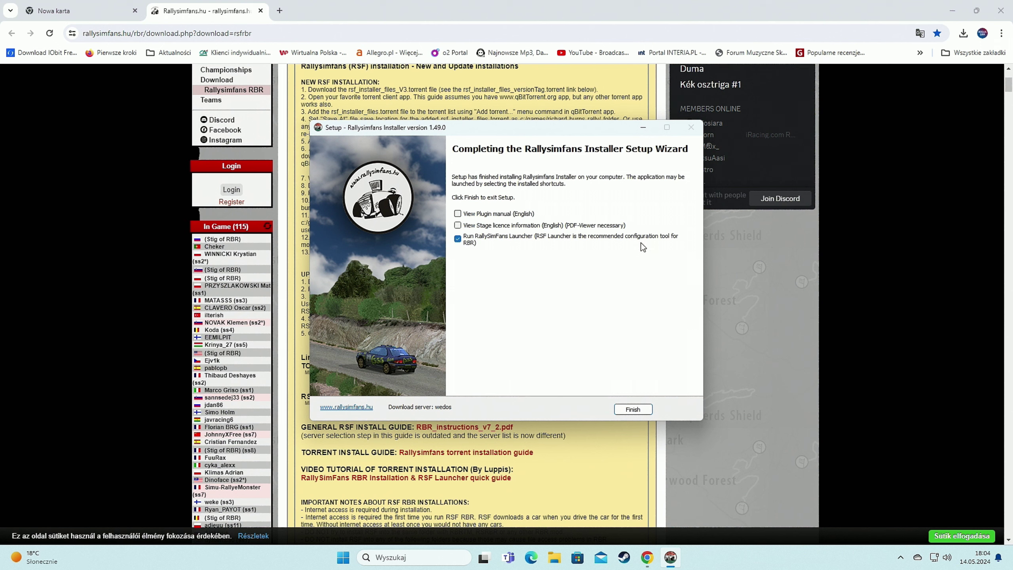
left_click(457, 239)
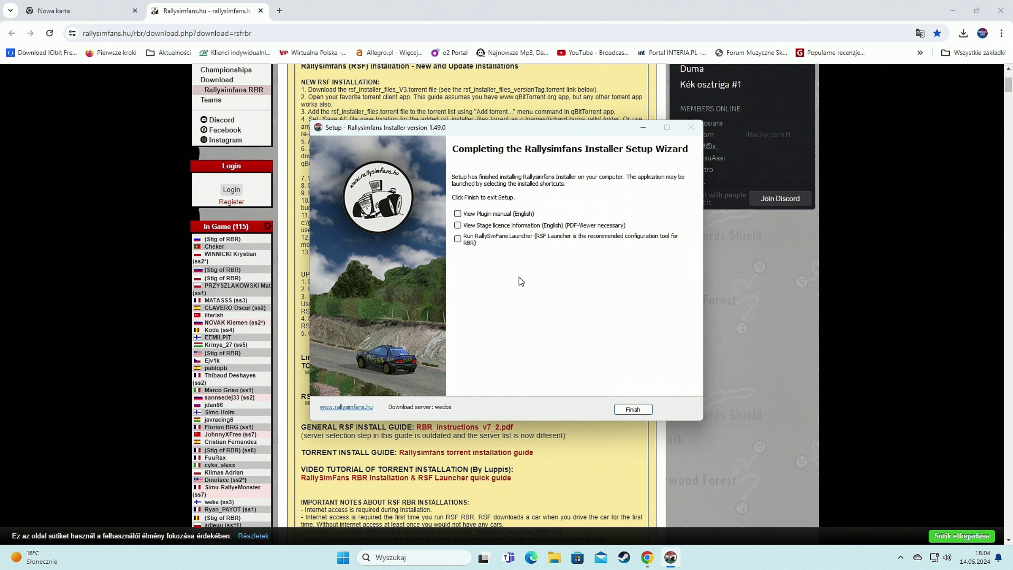
left_click(633, 409)
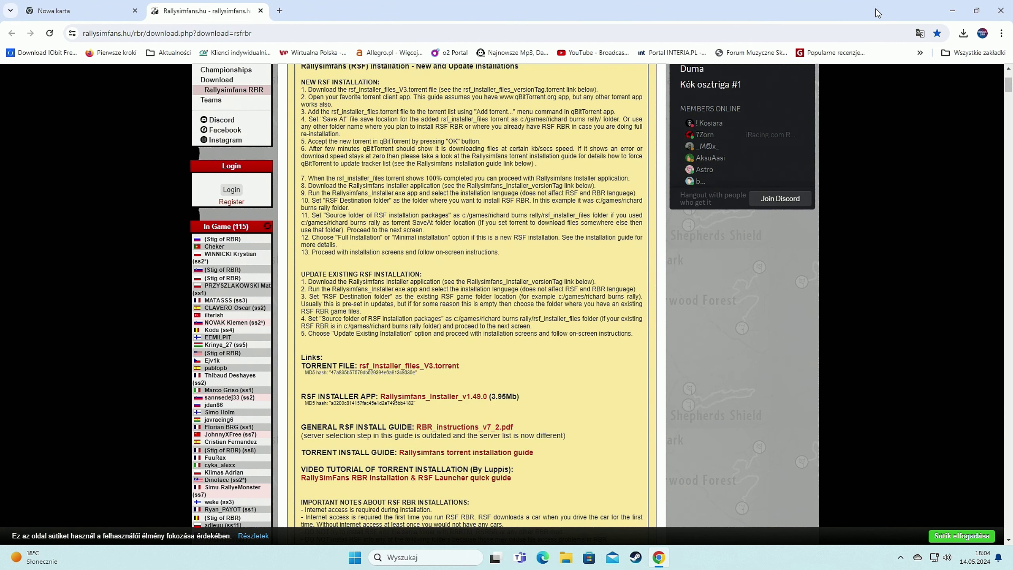
Minimize the browser, start RallySimFans Launcher from the desktop and reposition its window.
left_click(952, 10)
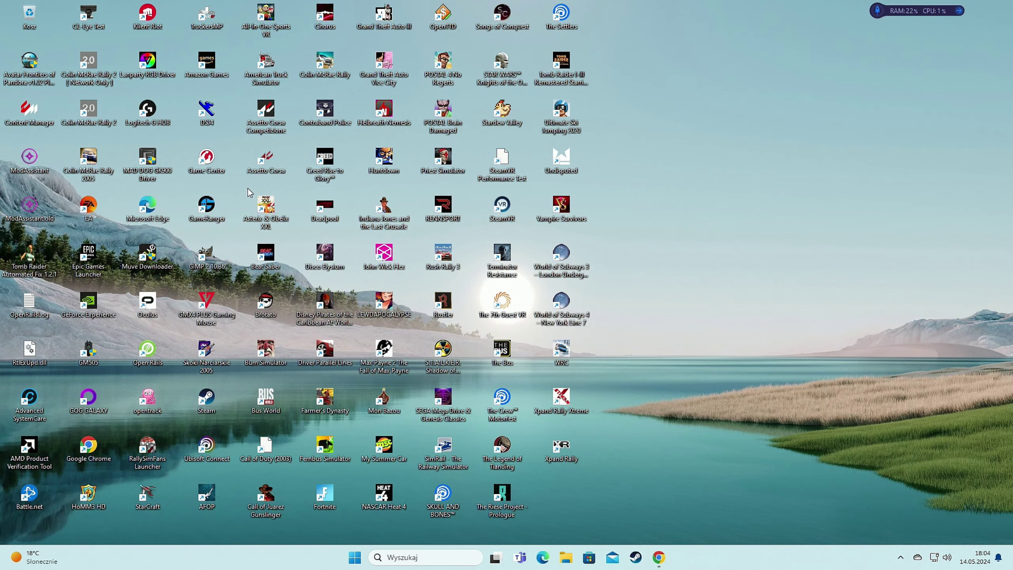
double_click(155, 455)
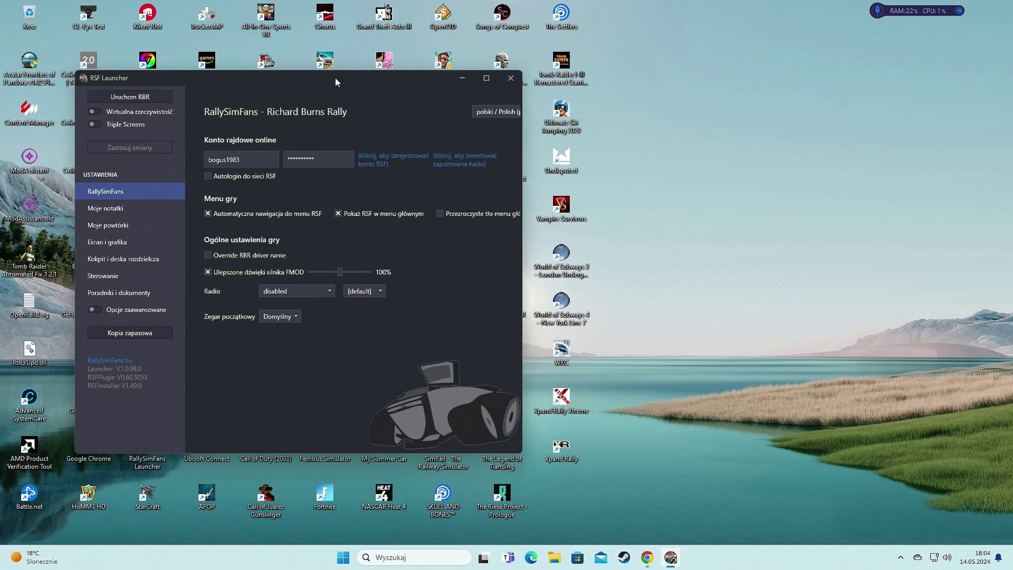
left_click_drag(336, 79, 387, 71)
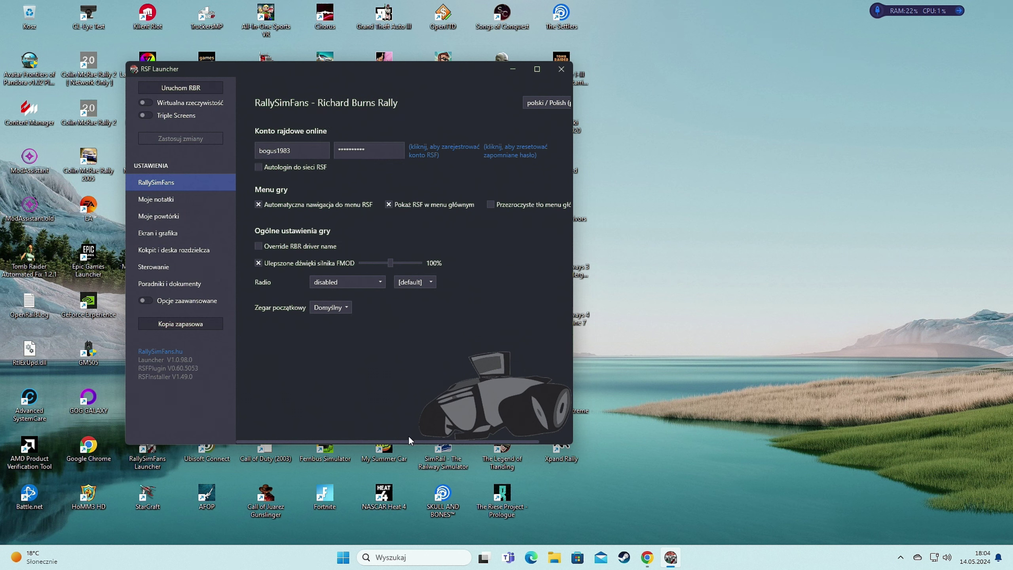
mouse_move(409, 440)
left_mouse_down()
mouse_move(435, 440)
mouse_move(410, 440)
left_mouse_up()
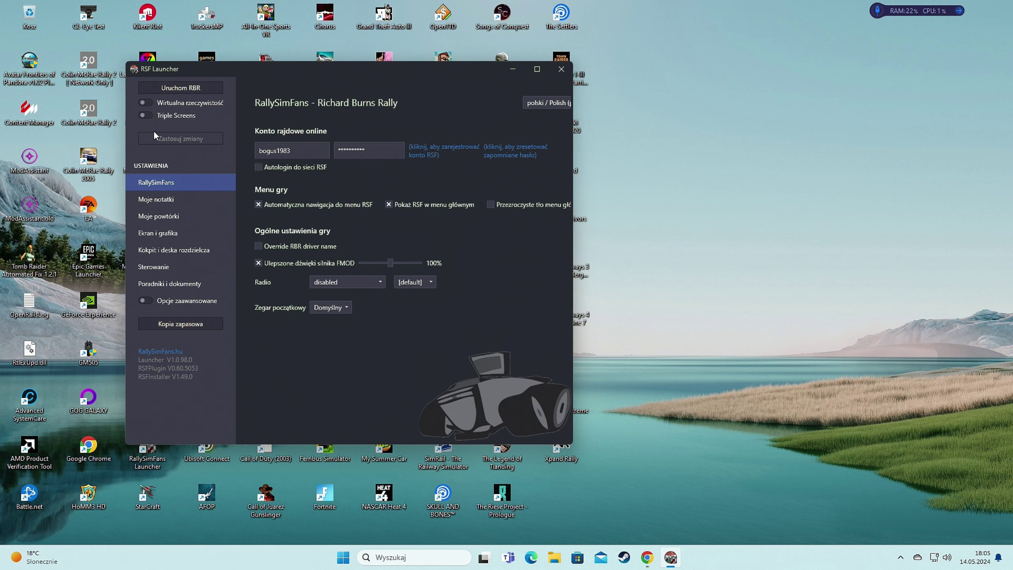
Examine the launcher's pacenotes, replays, screen and graphics, cockpit and dashboard, controls, and guides pages.
left_click(172, 199)
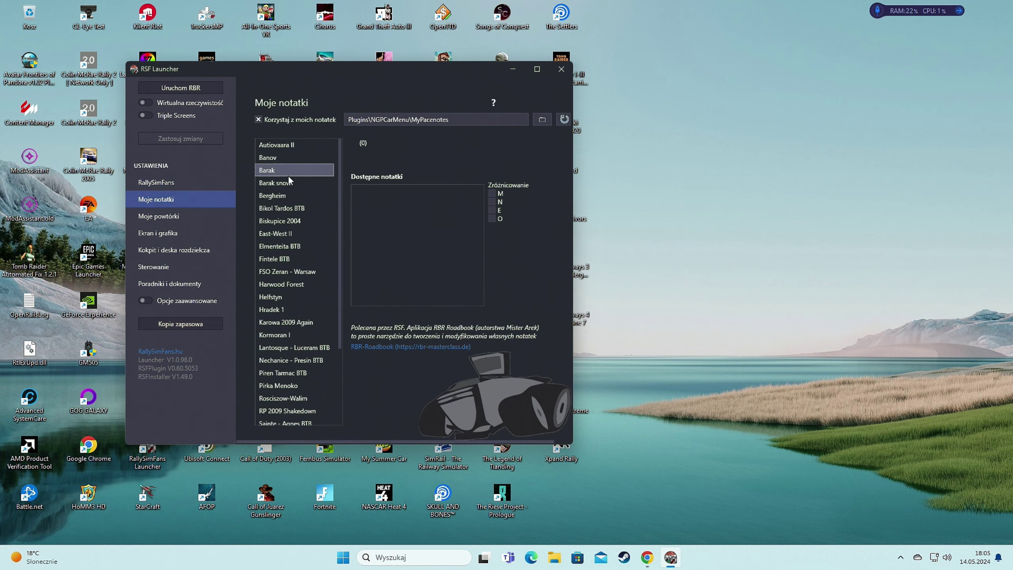
scroll(284, 187, "down", 3)
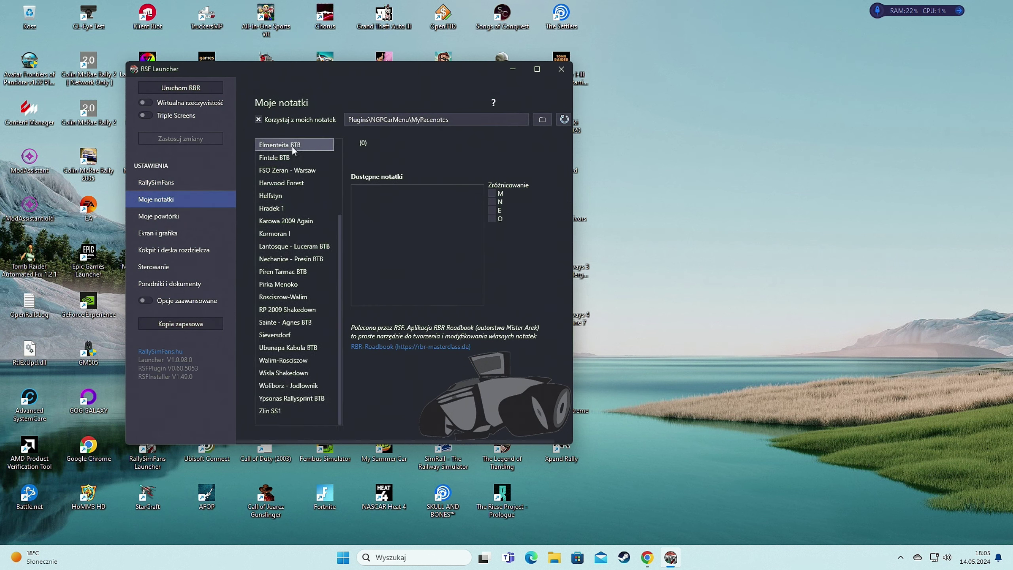
left_click(177, 216)
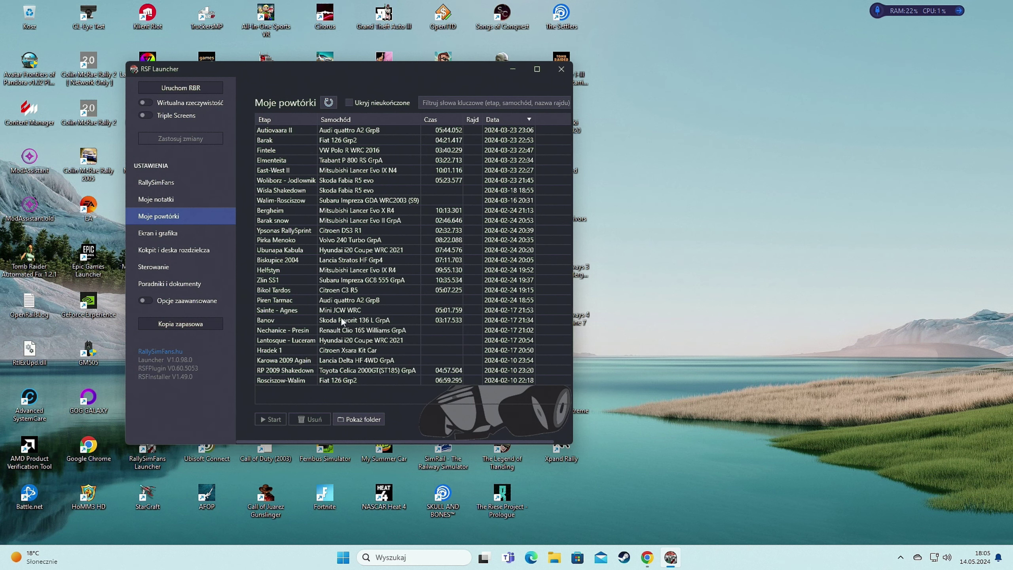
left_click(166, 233)
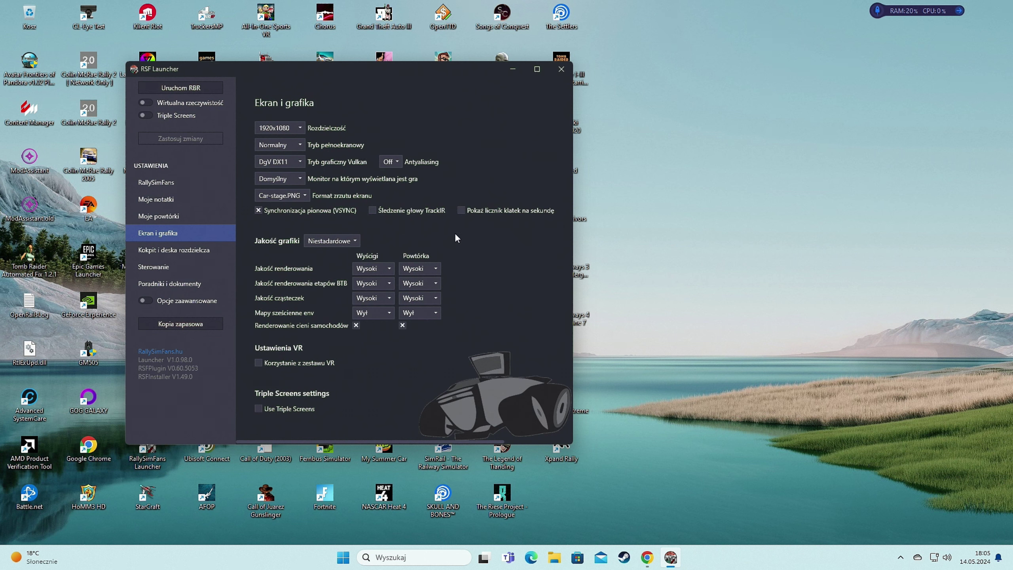
left_click(373, 269)
left_click(369, 283)
mouse_move(402, 210)
left_click(162, 250)
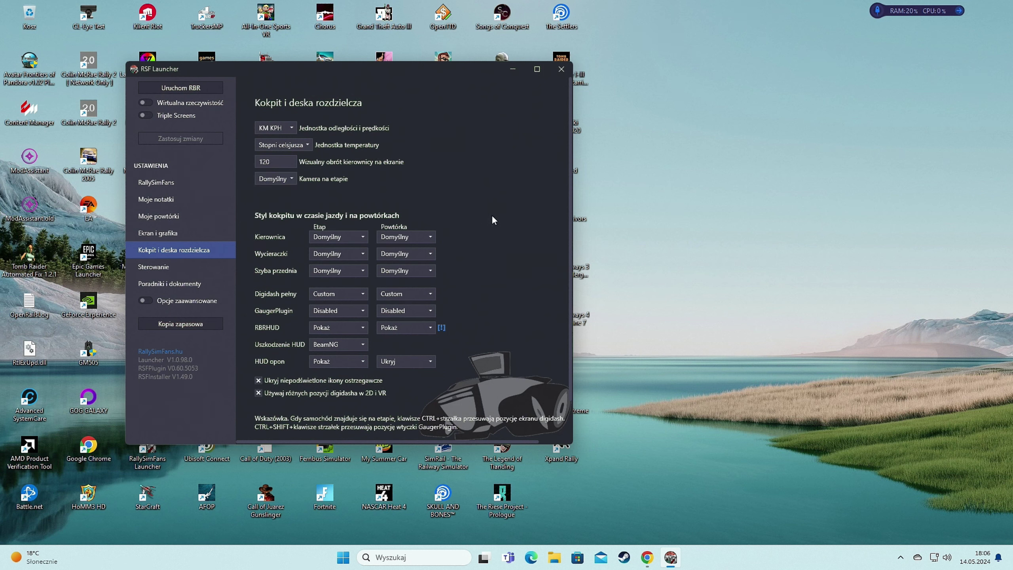
left_click(175, 266)
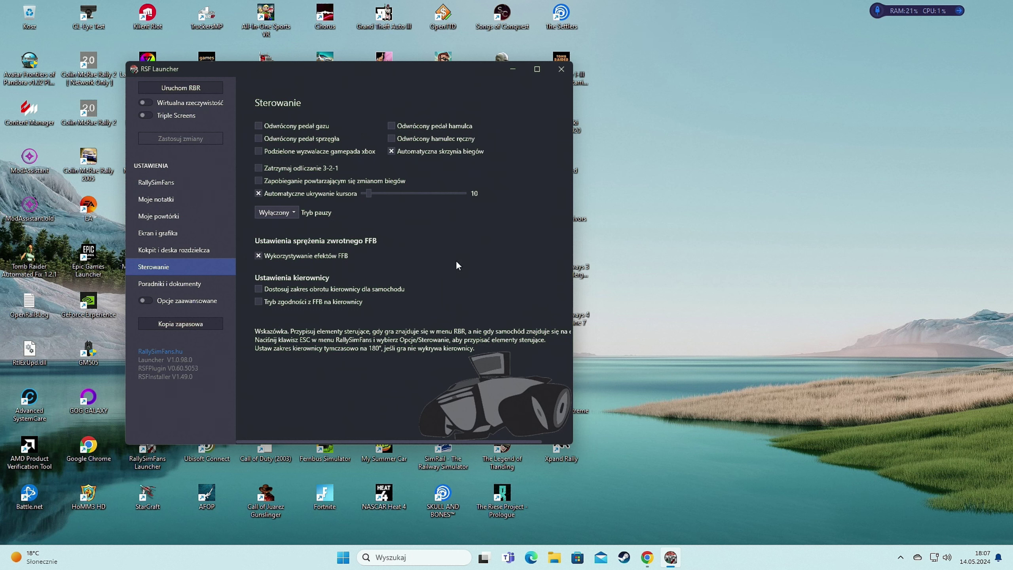
left_click(169, 284)
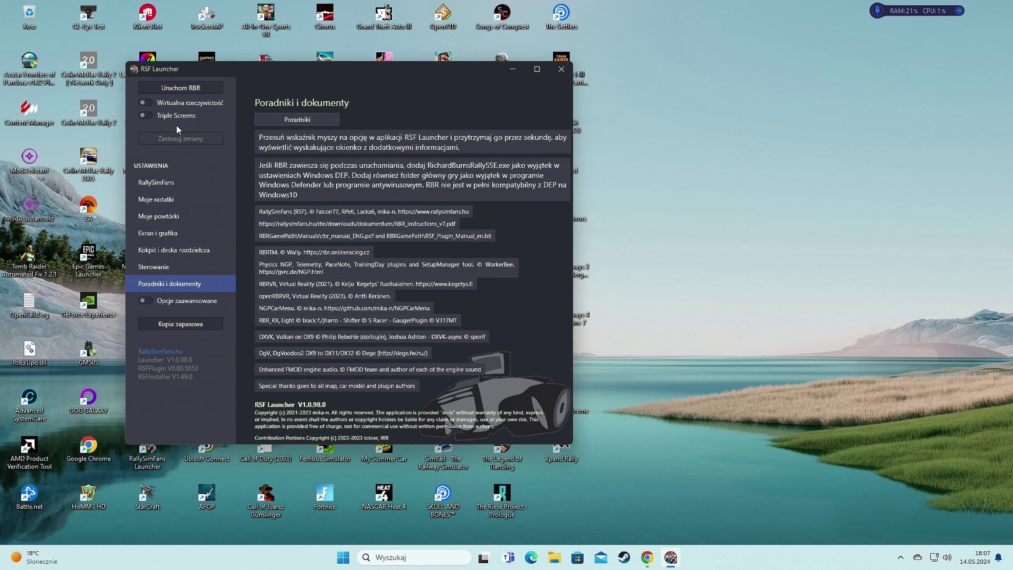
Launch Richard Burns Rally from the launcher and acknowledge the profile information message.
left_click(184, 91)
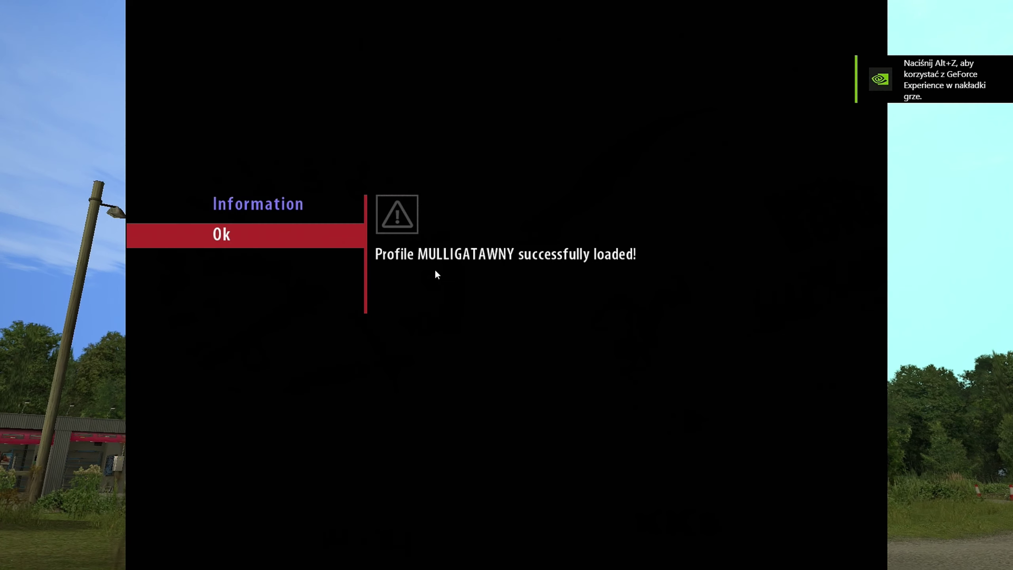
key("Return")
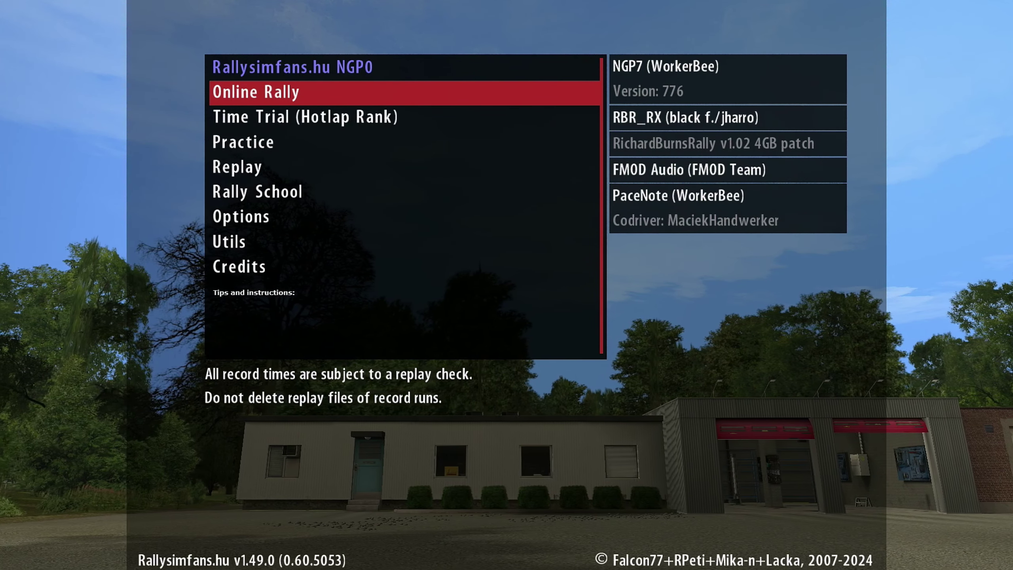
Open the Options screen from the Rallysimfans main menu.
key("Down")
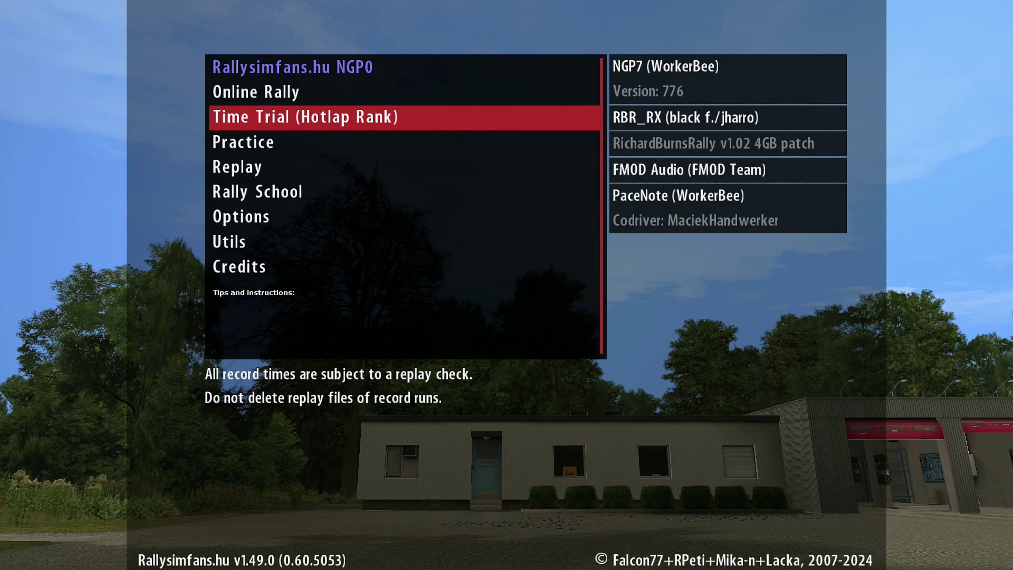
key("Up")
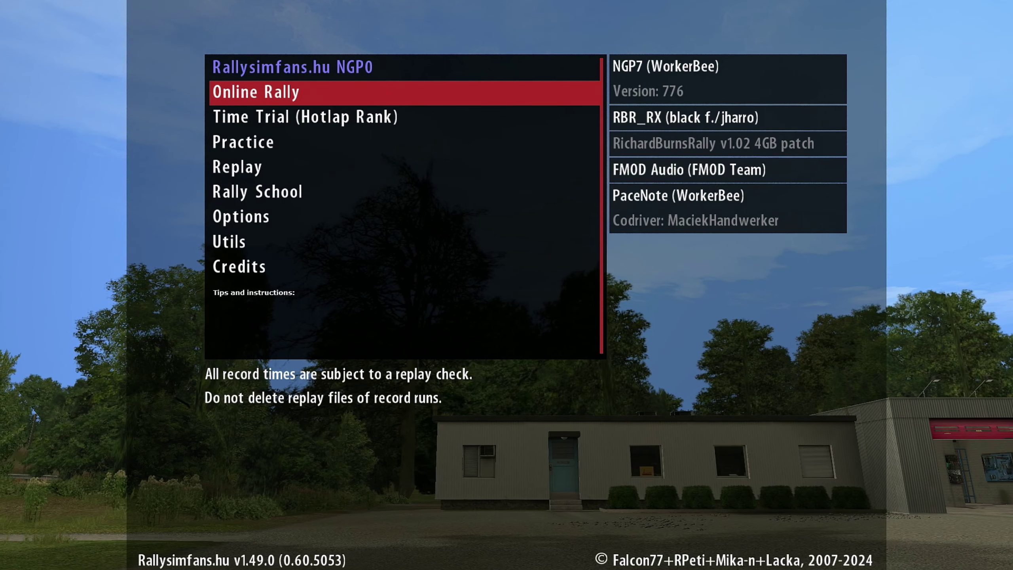
key("Down")
key("Down")
key("Down")
key("Down")
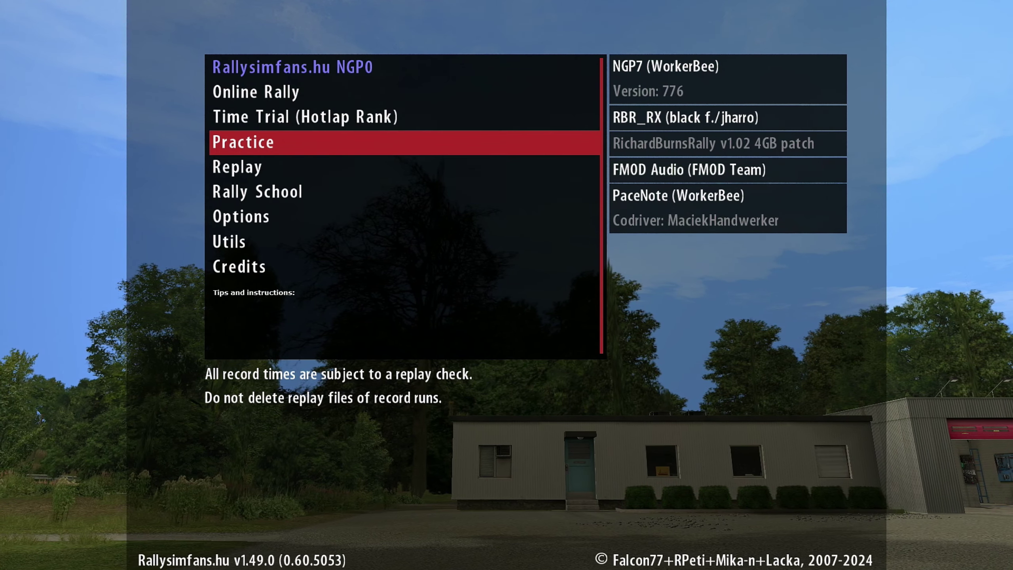
key("Down")
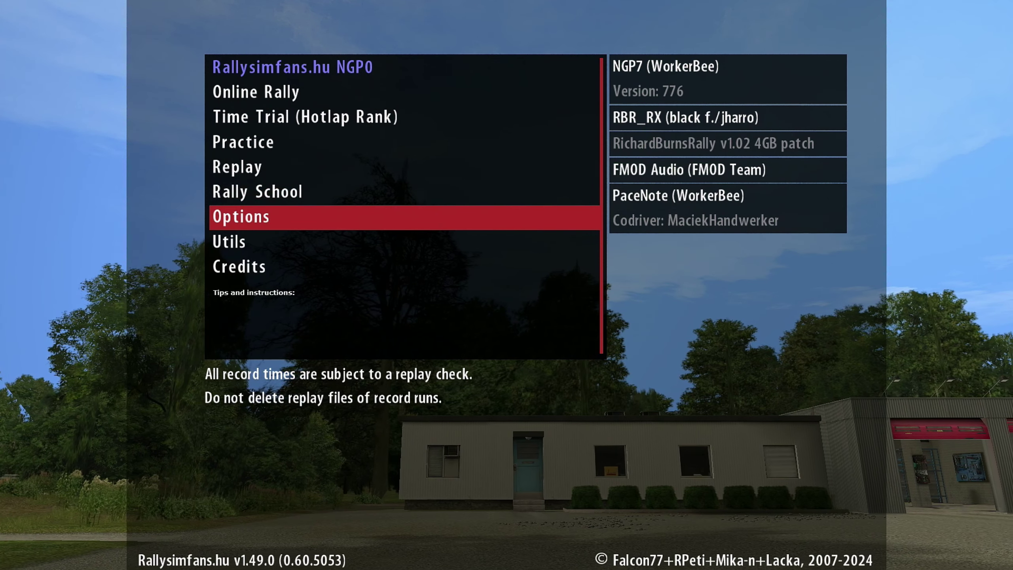
key("Return")
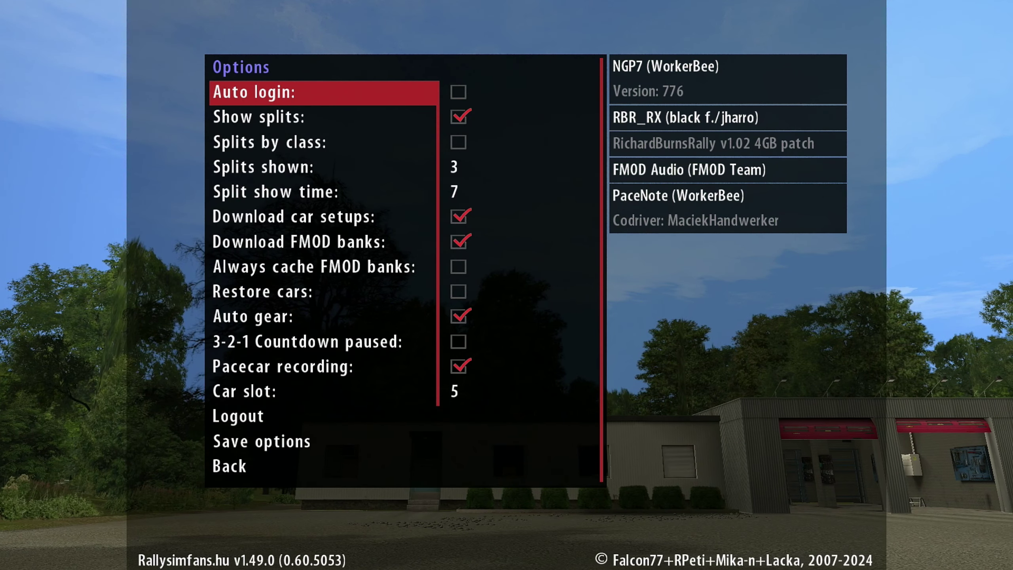
Look over all the entries on the Options screen, from Auto login down to Save options, and return to Auto login.
key("Down")
key("Down")
key("Down")
key("Down")
key("Down")
key("Down")
key("Down")
key("Down")
key("Down")
key("Down")
key("Down")
key("Down")
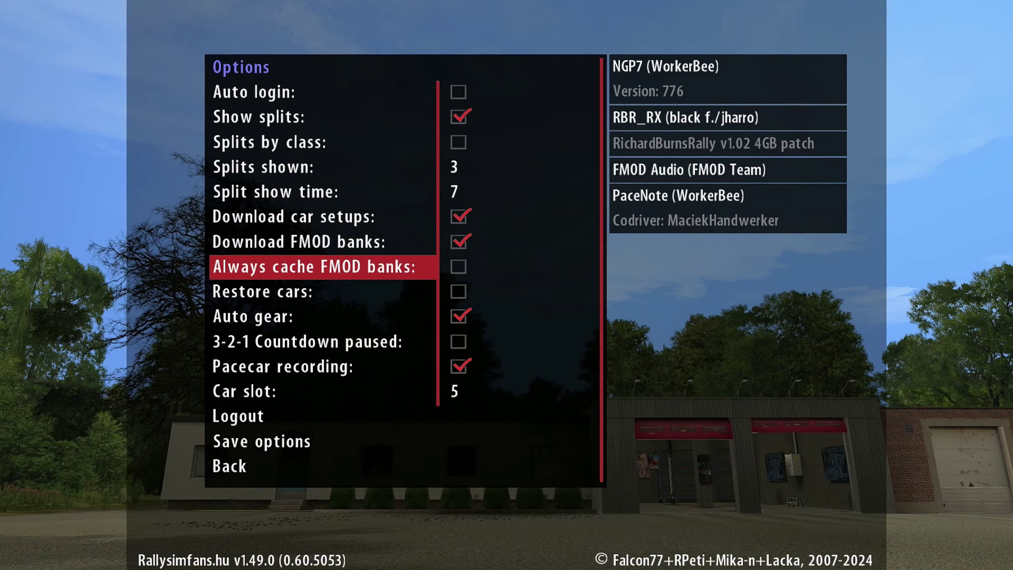
key("Down")
key("Down")
key("Down")
key("Up")
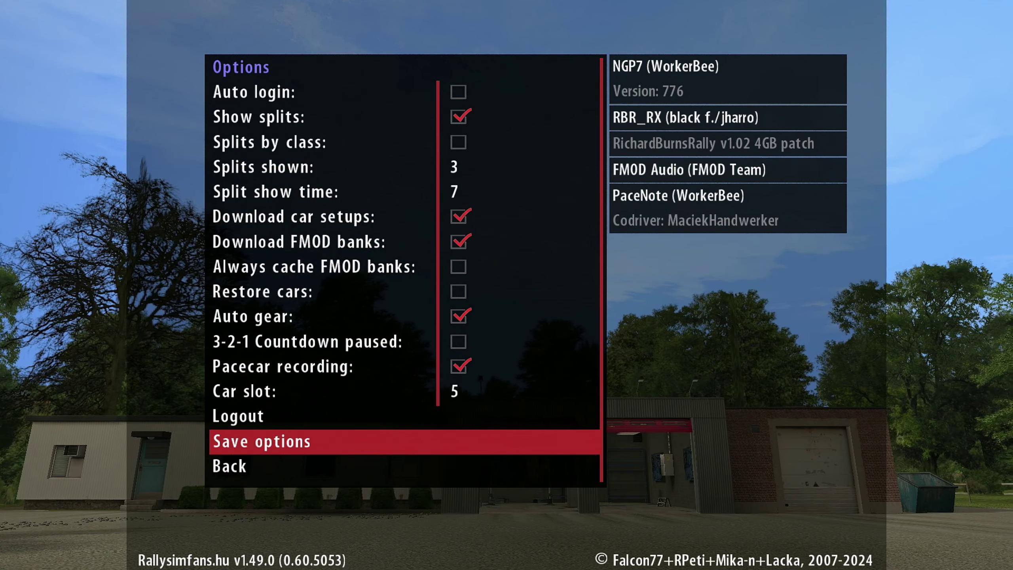
key("Up")
key("Up")
key("Up")
key("Up")
key("Up")
key("Up")
key("Up")
key("Up")
key("Up")
key("Up")
key("Up")
key("Up")
key("Up")
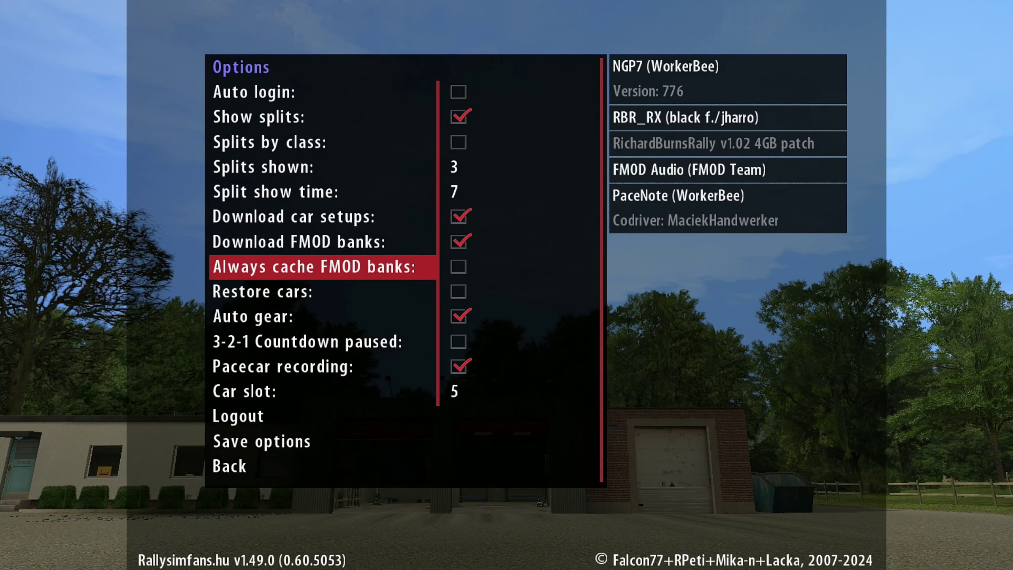
key("Up")
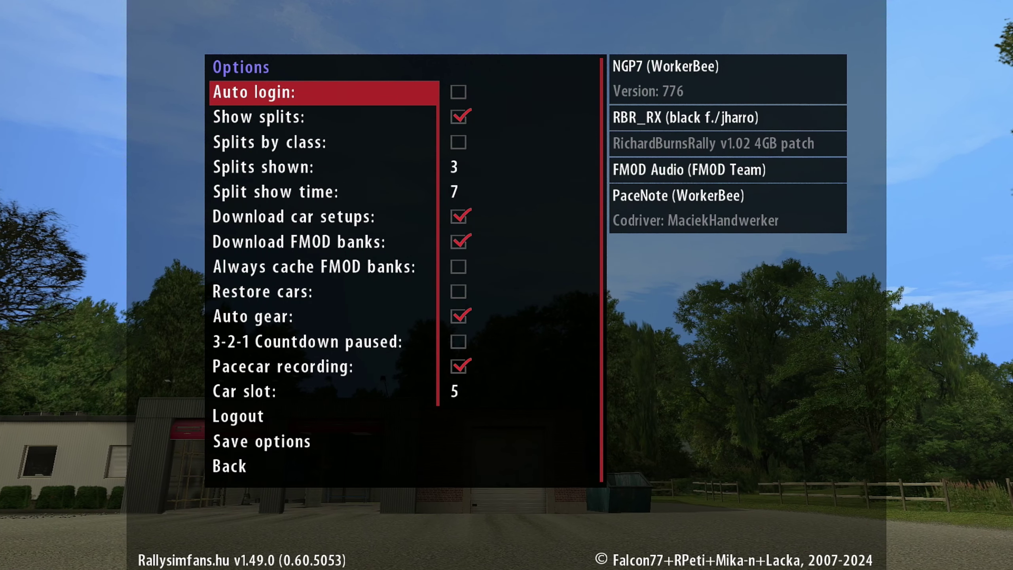
Go down through the entries of the Options screen and return to the Rallysimfans main menu.
key("Down")
key("Down")
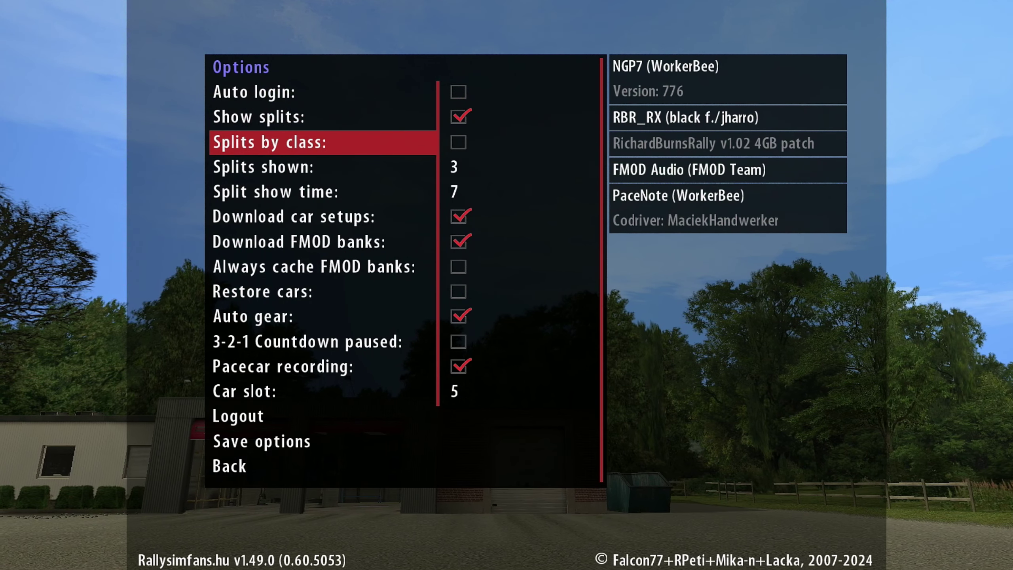
key("Down")
key("Down")
key("Down")
key("Down")
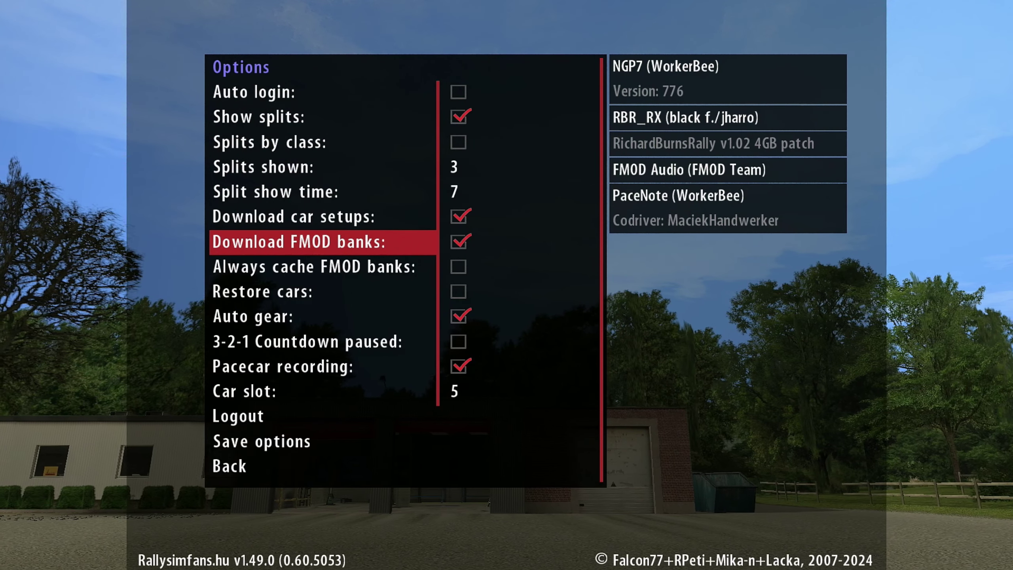
key("Down")
key("Down")
key("Down")
key("Down")
key("Down")
key("Down")
key("Down")
key("Down")
key("Down")
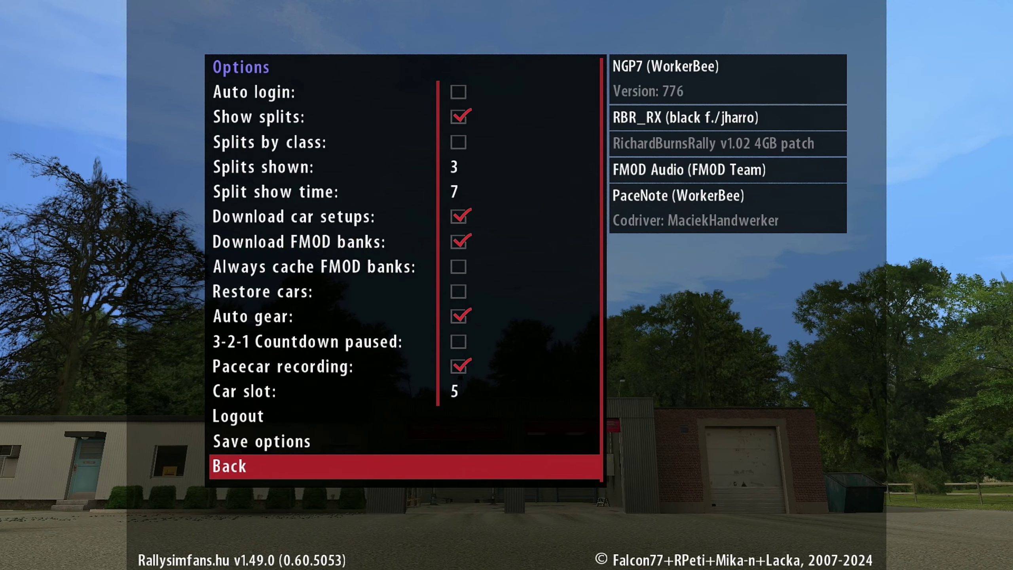
key("Return")
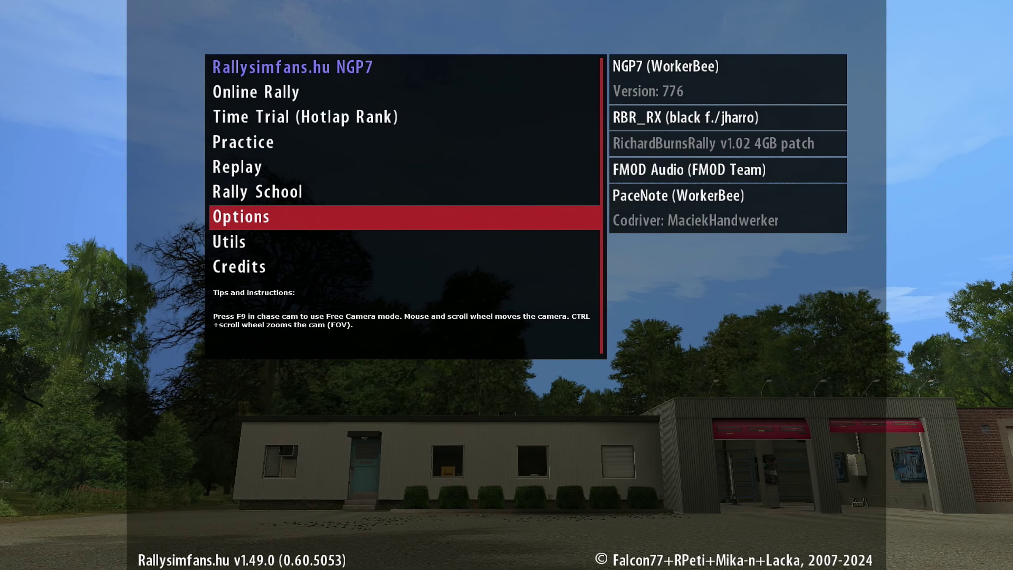
Examine the game's Screen options, from Digidash down to Language.
key("Return")
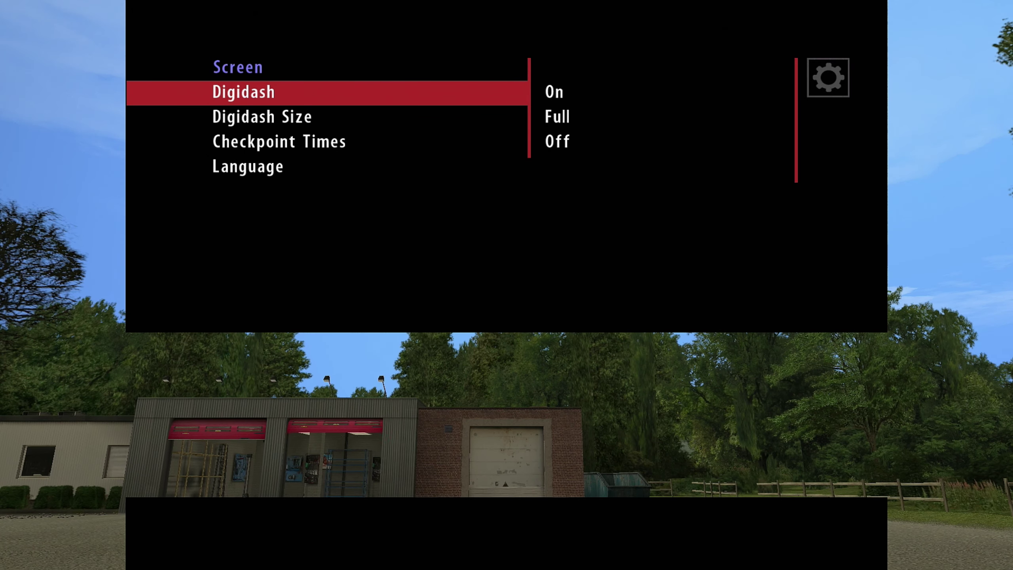
key("Return")
key("Down")
key("Down")
key("Down")
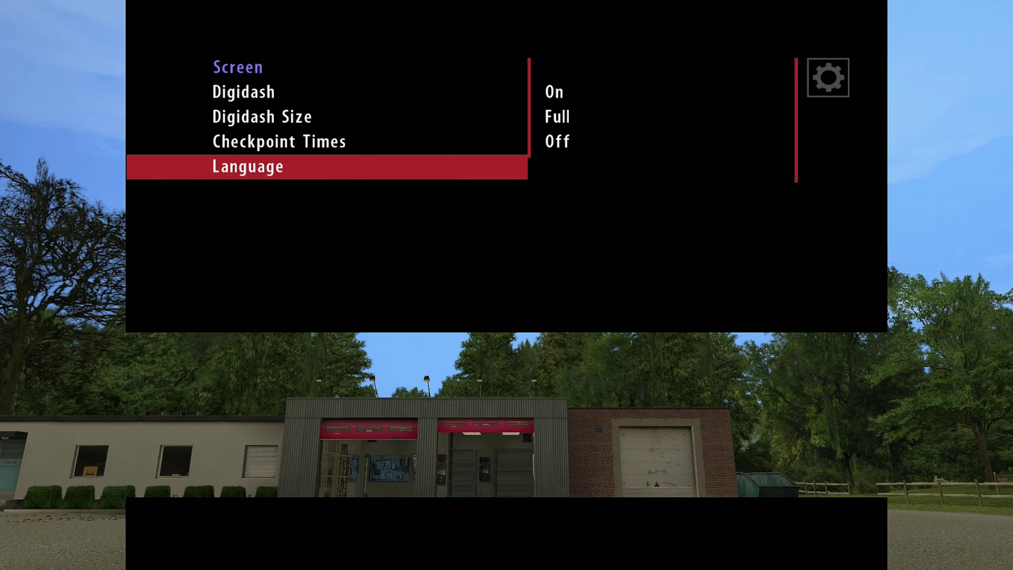
Examine the game's Audio options, then leave Main Options for the Richard Burns Rally main menu.
key("Escape")
key("Down")
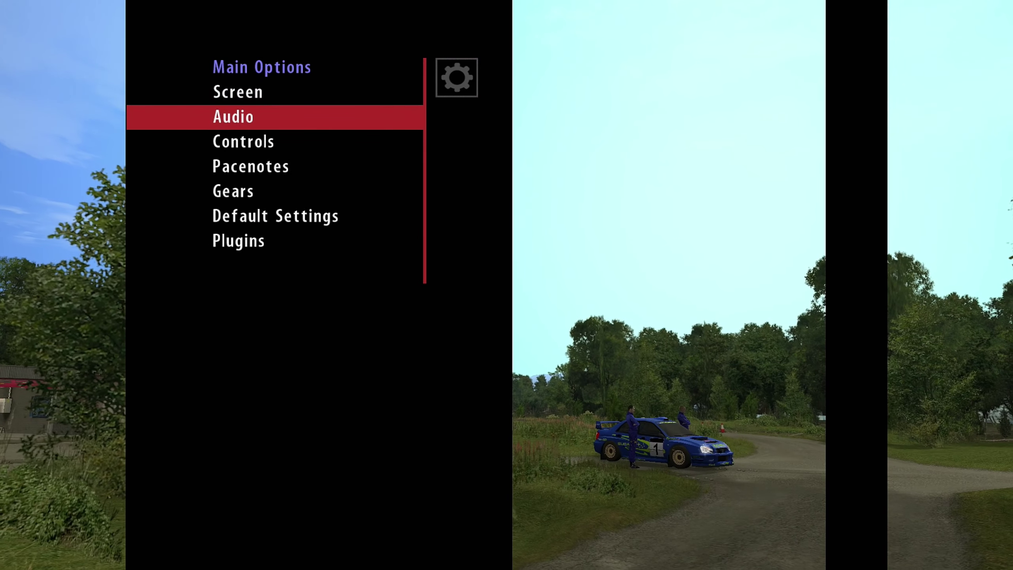
key("Return")
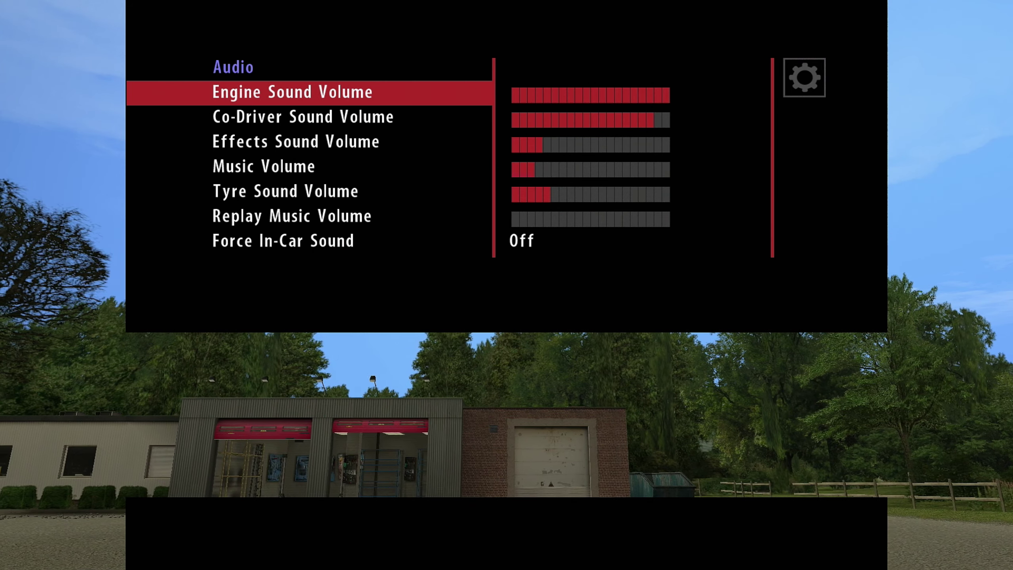
key("Escape")
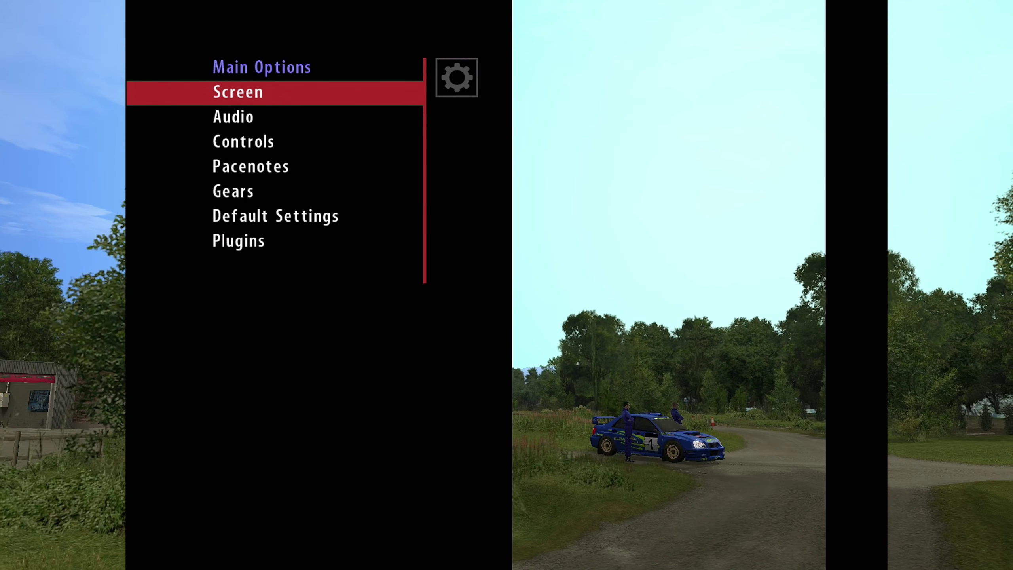
key("Escape")
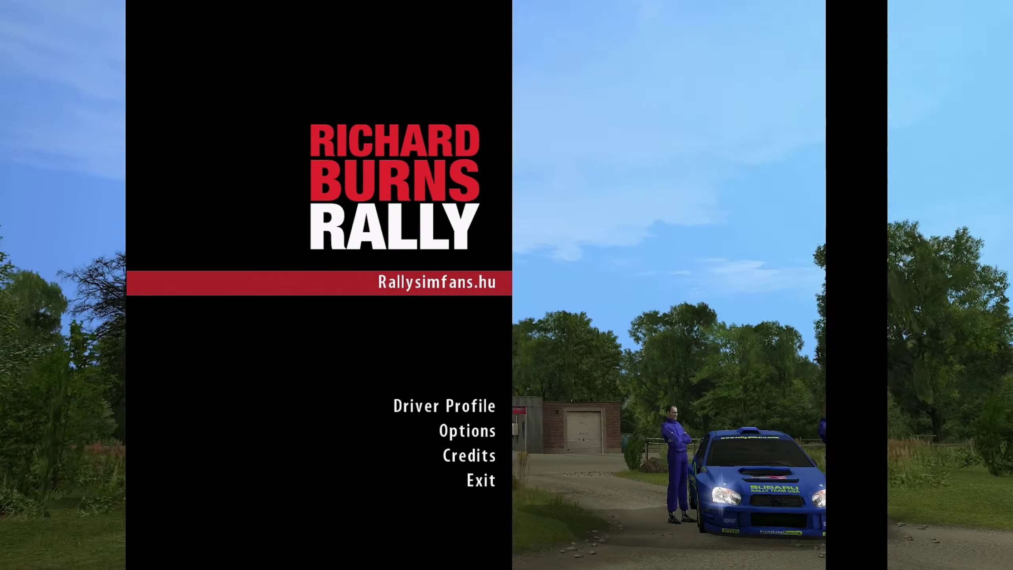
Go over the Rallysimfans menu entries from Rally School up to Online Rally.
key("Up")
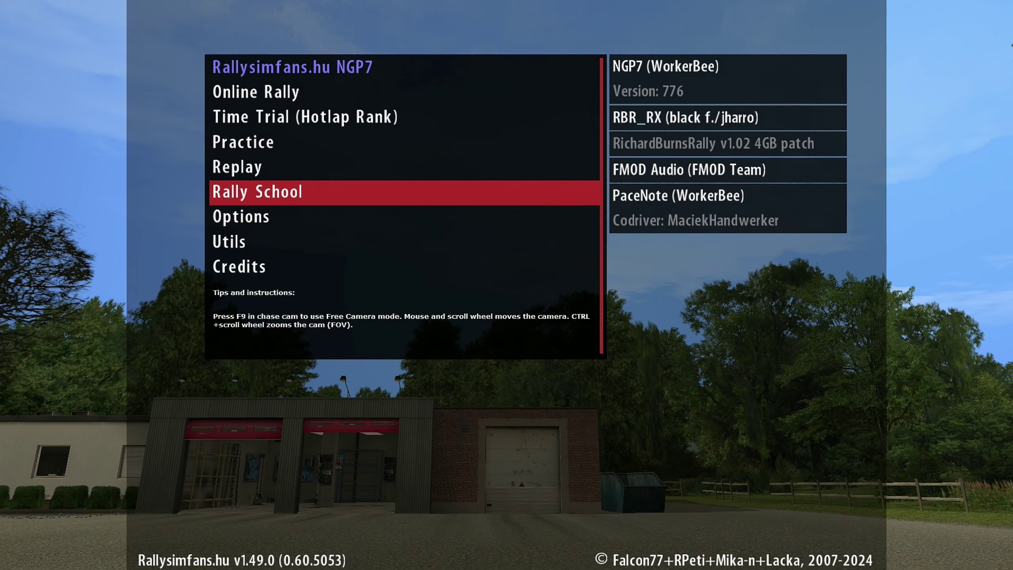
key("Up")
key("Up")
key("Up")
key("Up")
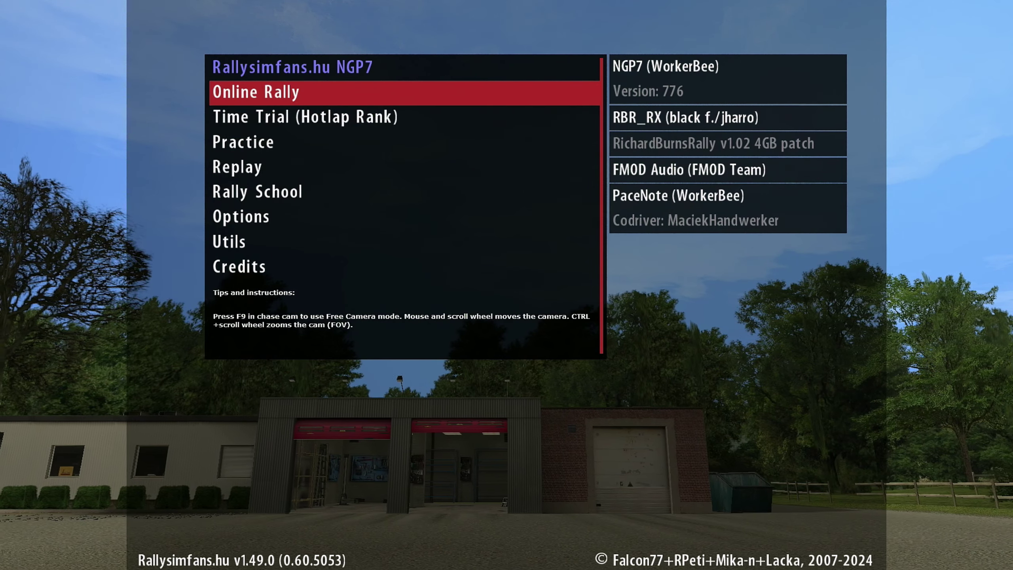
Return to the Richard Burns Rally main menu and exit the game, confirming the quit.
key("Escape")
key("Escape")
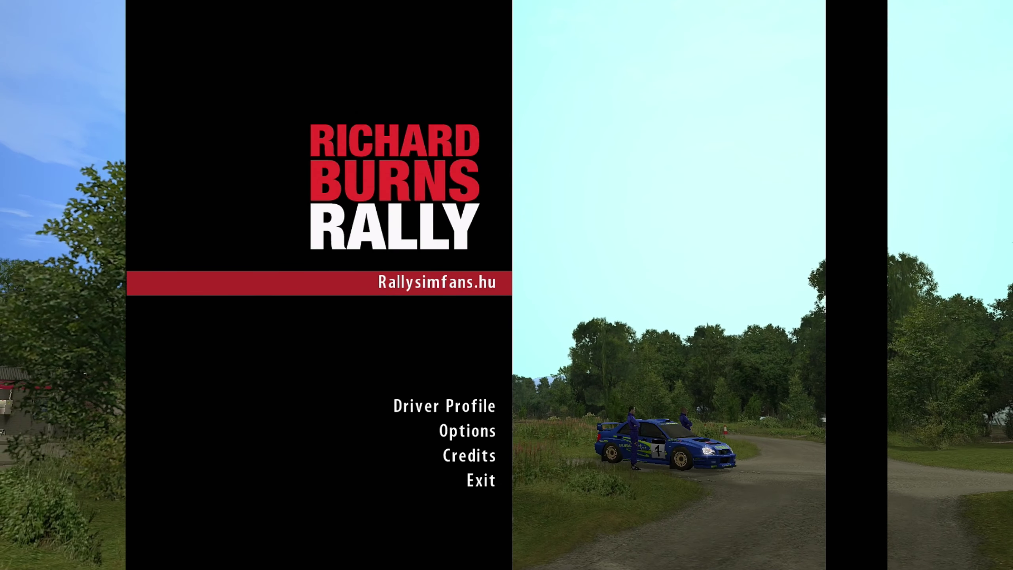
key("Down")
key("Down")
key("Up")
key("Up")
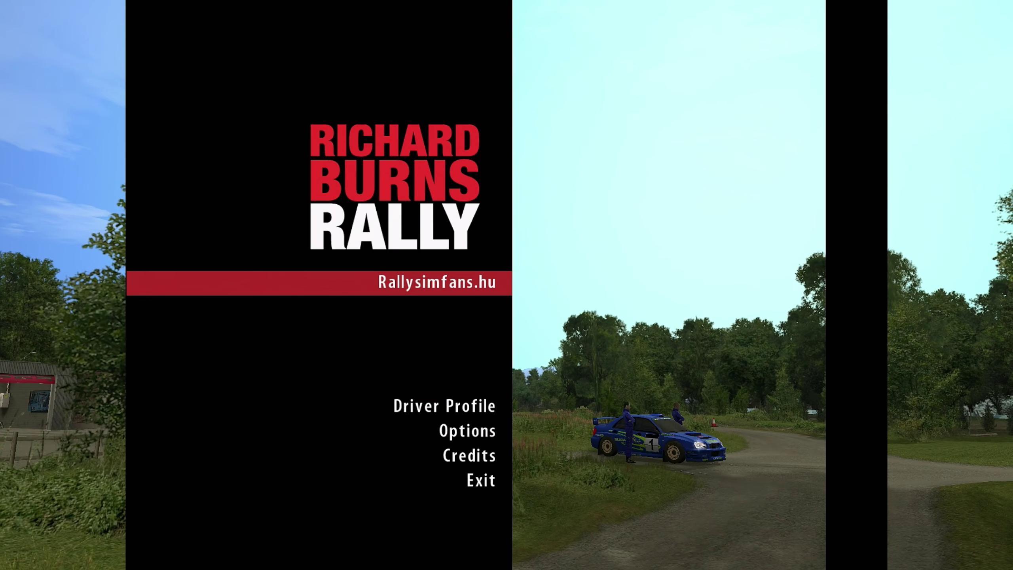
key("Down")
key("Down")
key("Down")
key("Down")
key("Return")
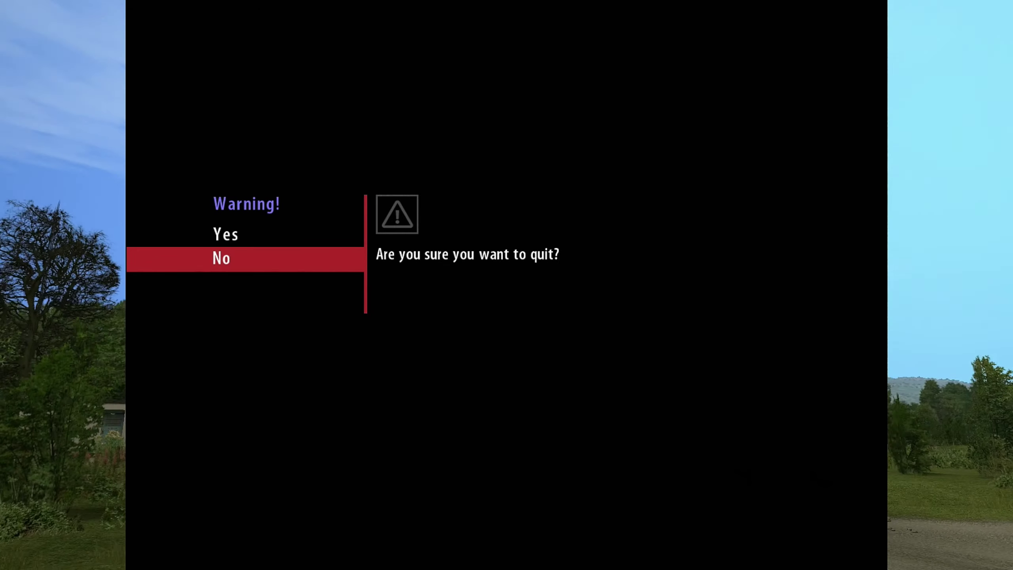
key("Up")
key("Return")
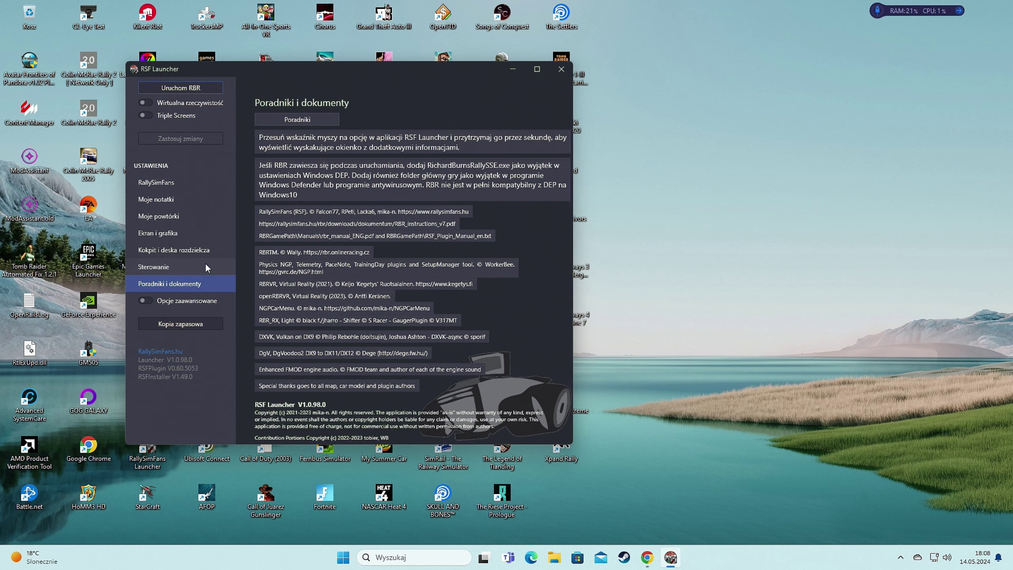
Open the RallySimFans settings page in the RSF Launcher.
left_click(154, 182)
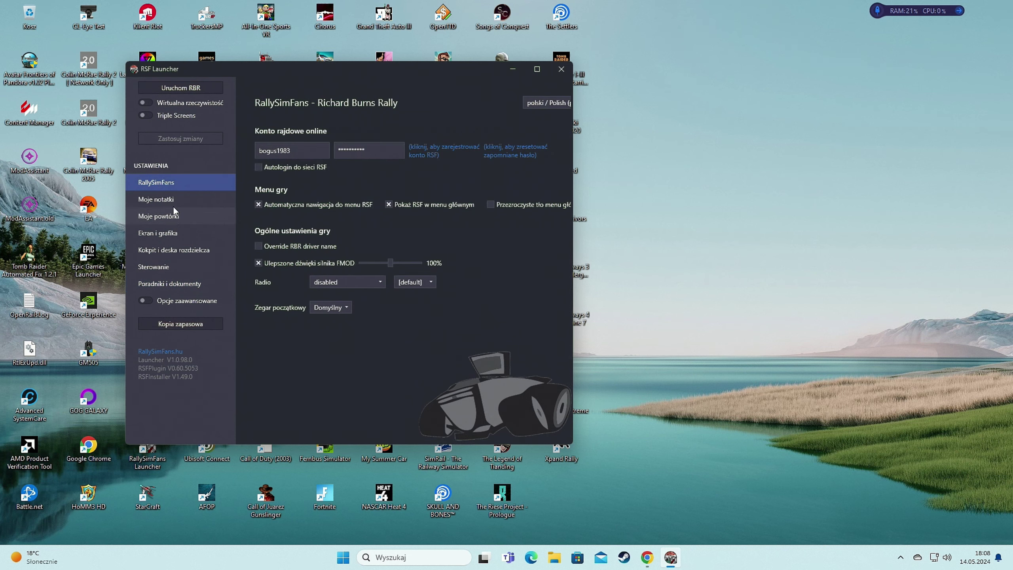